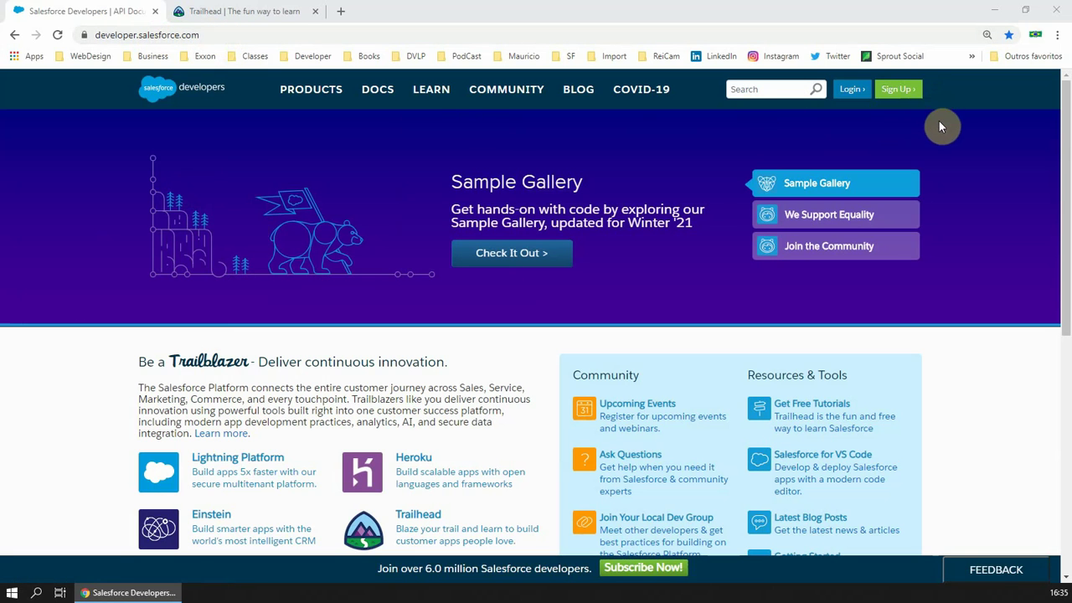
On the Developer Edition signup form, fill in first name, last name and e-mail, and choose role Developer
left_click(902, 98)
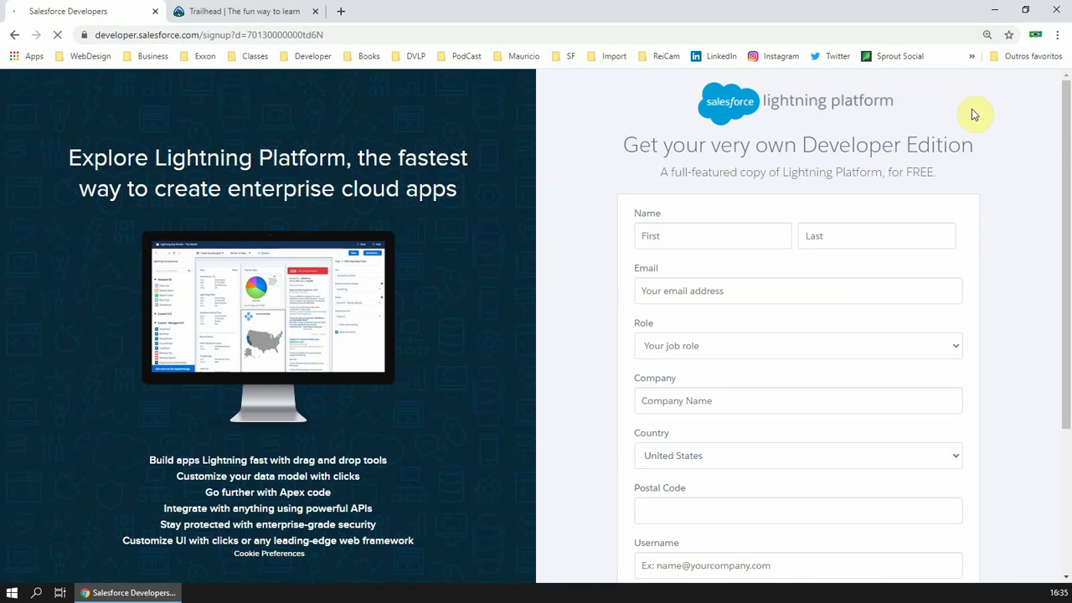
left_click(737, 224)
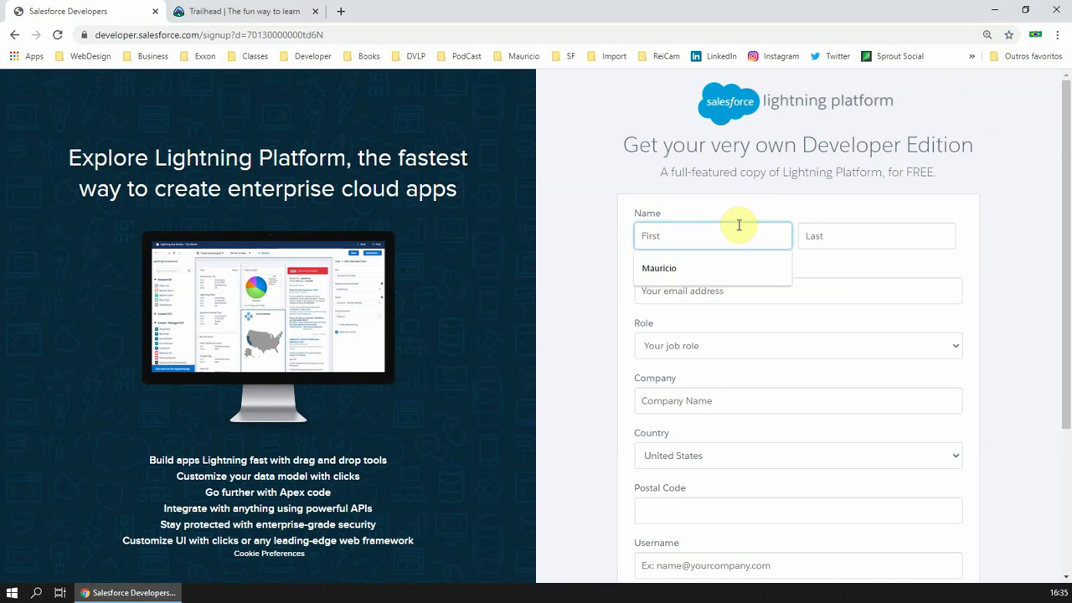
left_click(689, 267)
left_click(814, 236)
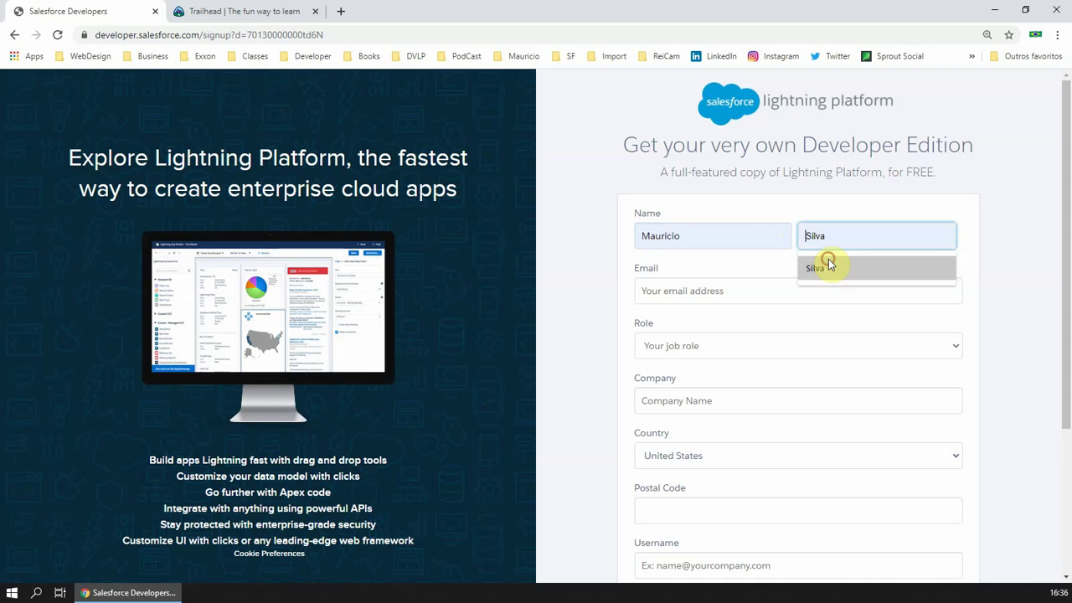
left_click(826, 261)
left_click(729, 292)
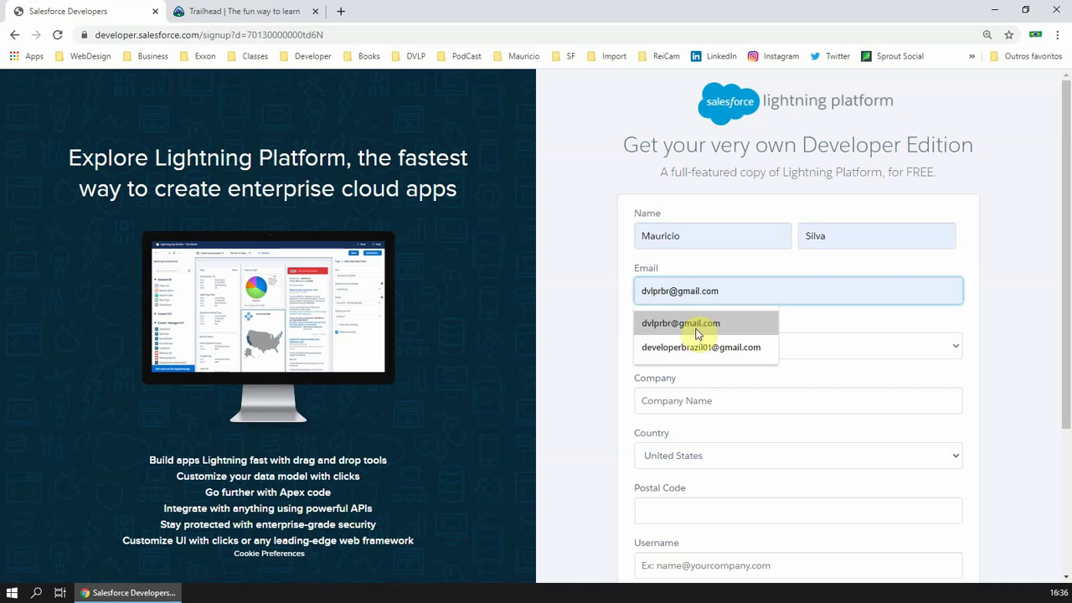
left_click(696, 329)
left_click(725, 346)
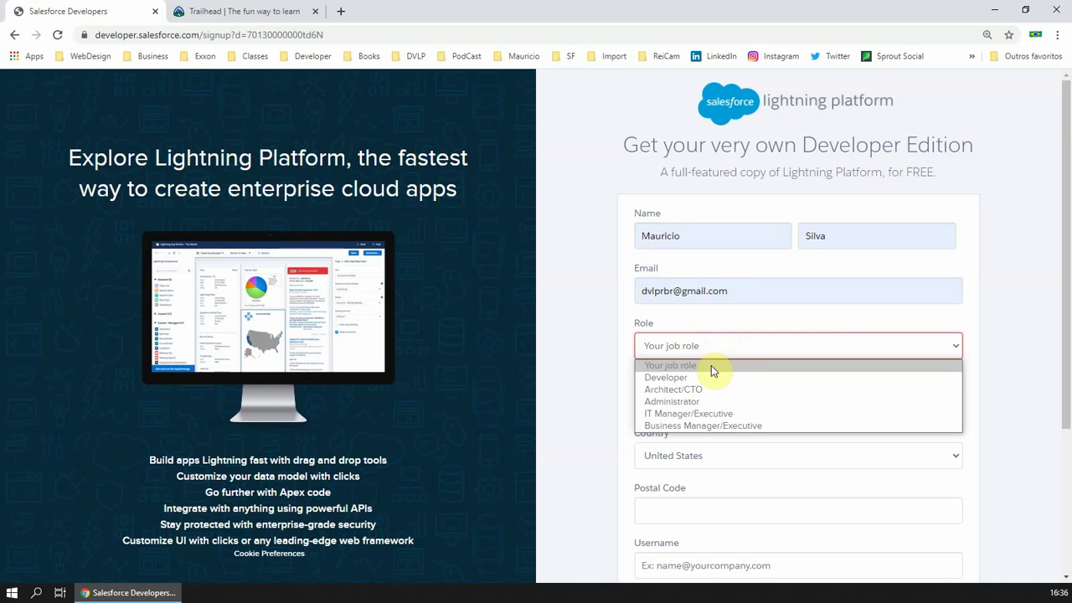
left_click(681, 380)
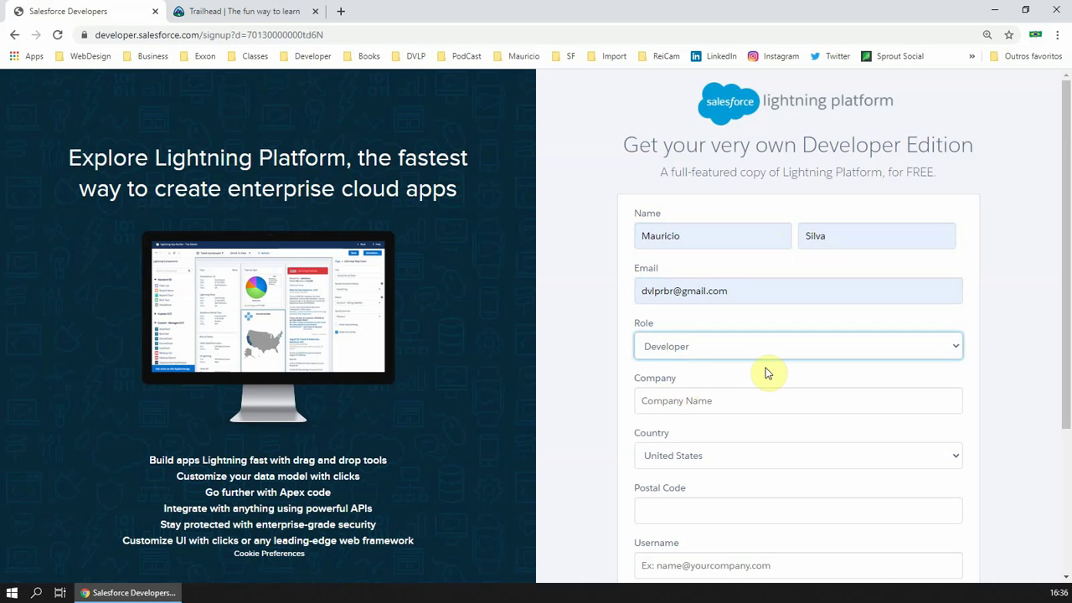
scroll(771, 371, "down", 2)
Fill in the company name and choose Brazil as the country
left_click(725, 269)
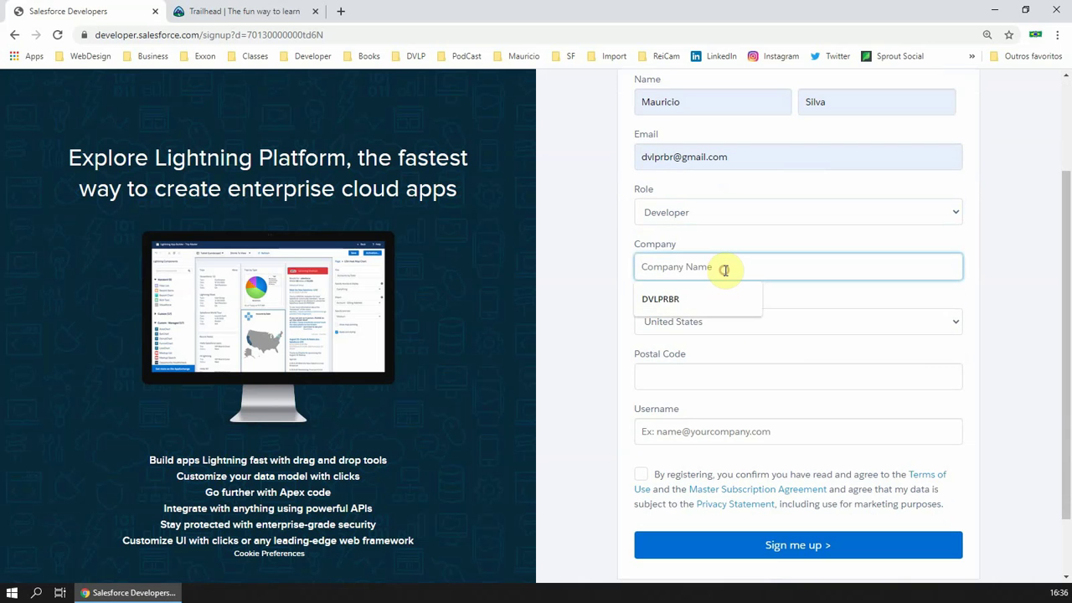
left_click(696, 297)
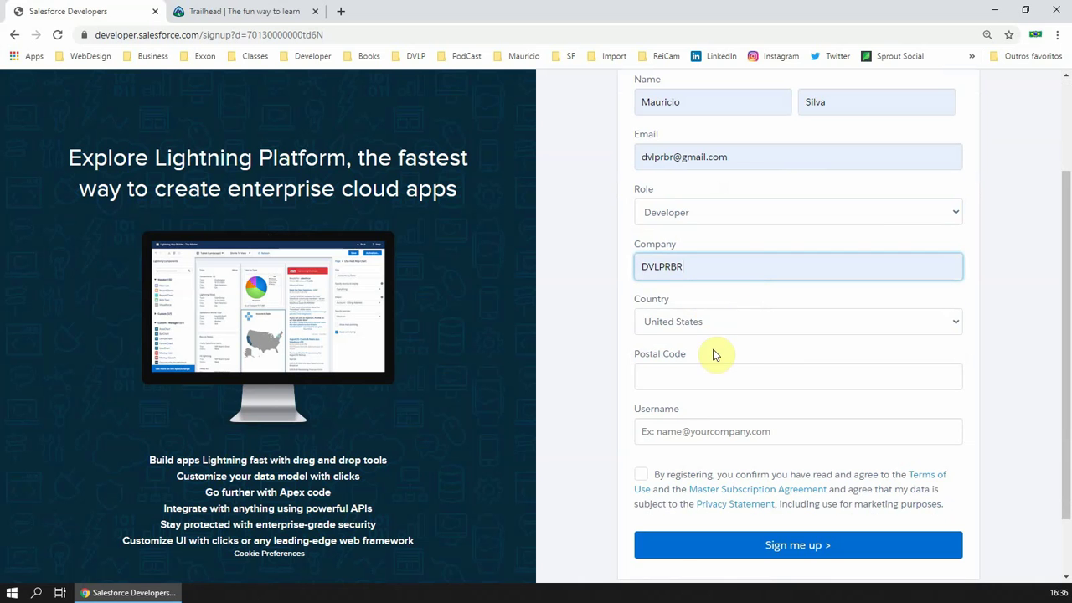
left_click(691, 321)
scroll(704, 367, "down", 5)
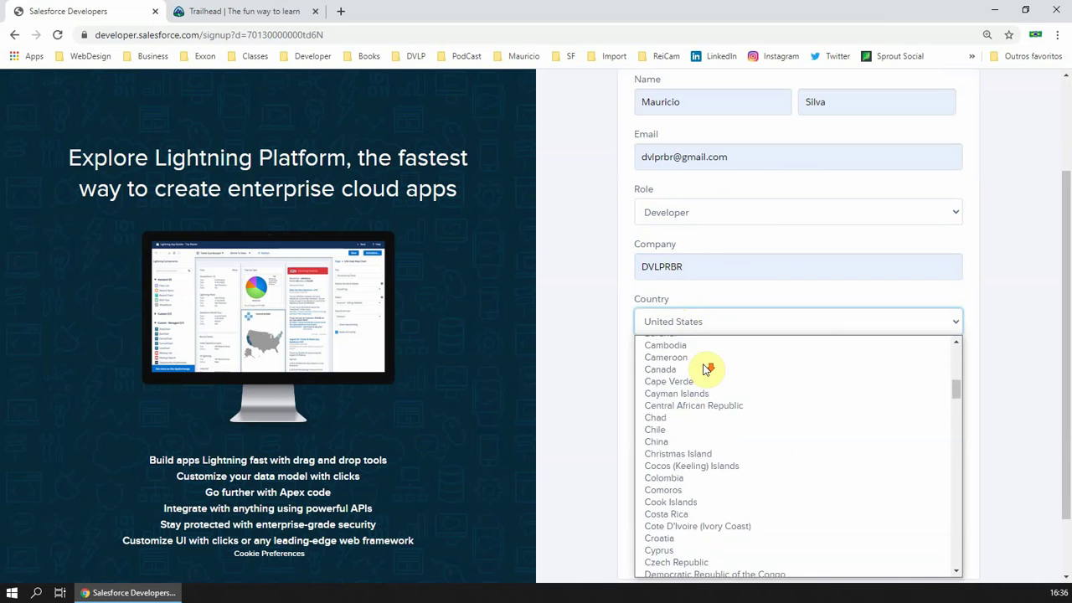
scroll(694, 407, "down", 3)
scroll(679, 381, "up", 8)
left_click(679, 423)
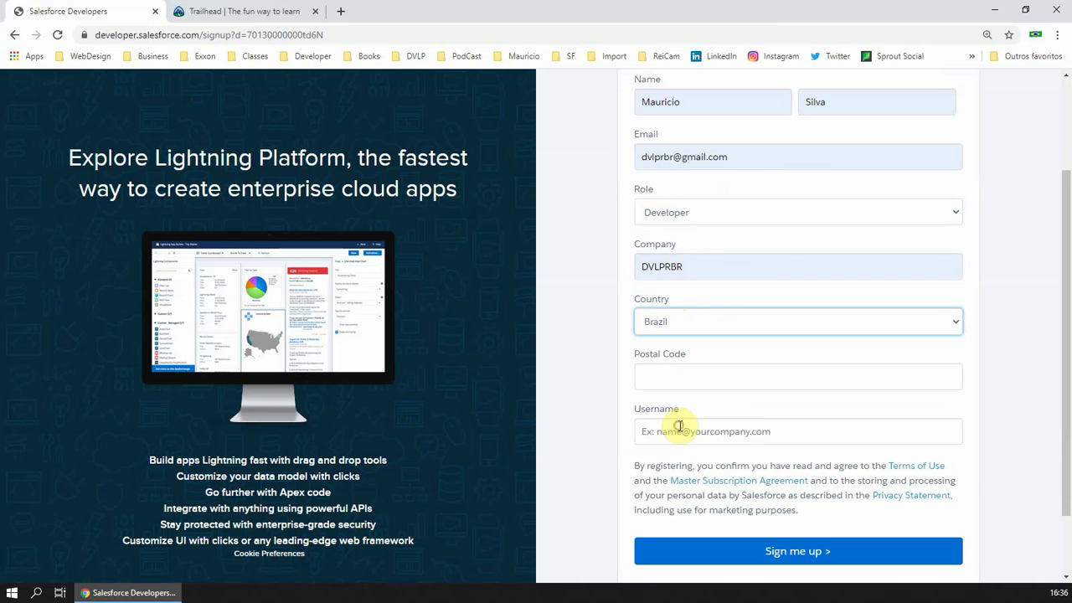
Enter the postal code and the account username in e-mail format
left_click(674, 388)
type("81050200")
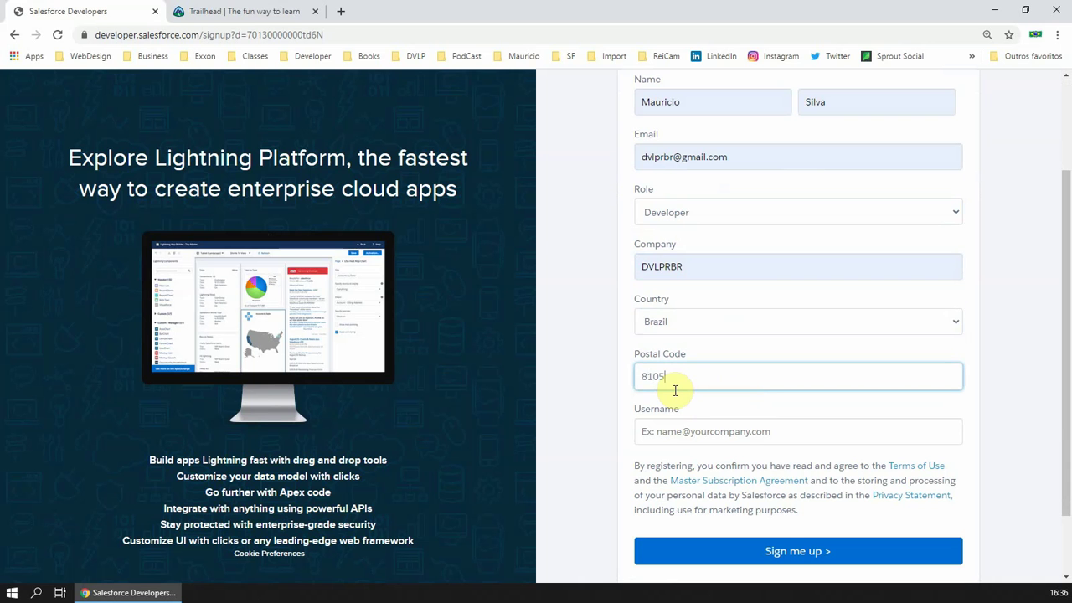
left_click(667, 435)
scroll(766, 414, "up", 1)
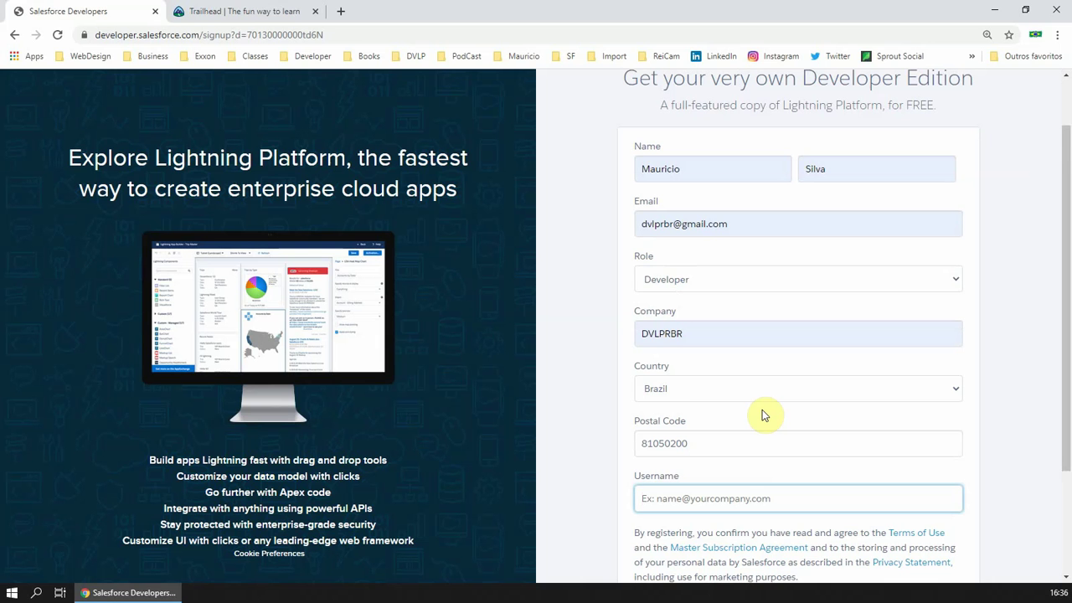
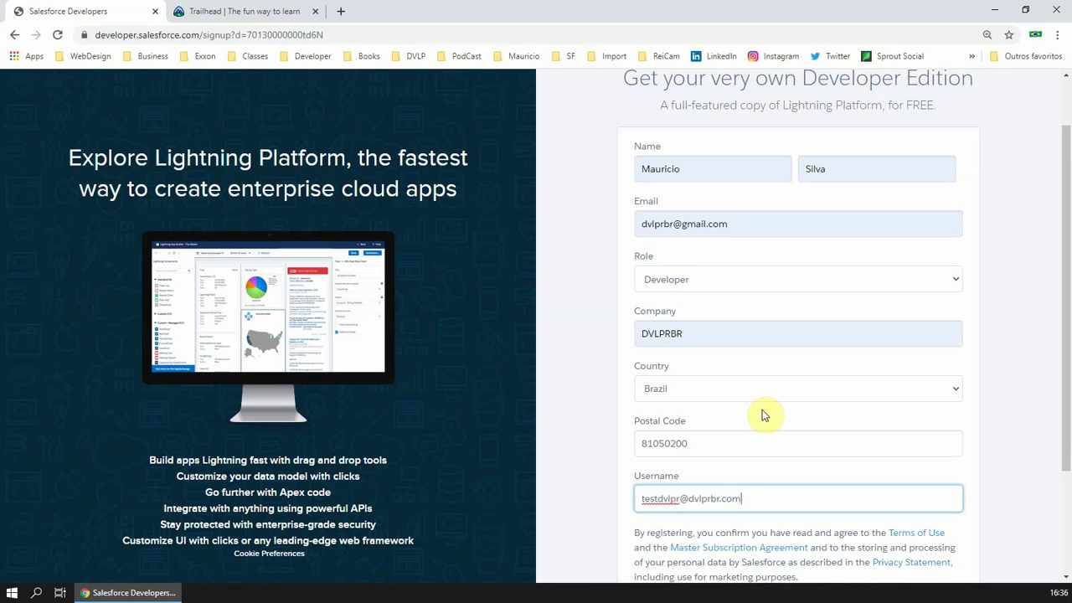
scroll(743, 439, "down", 1)
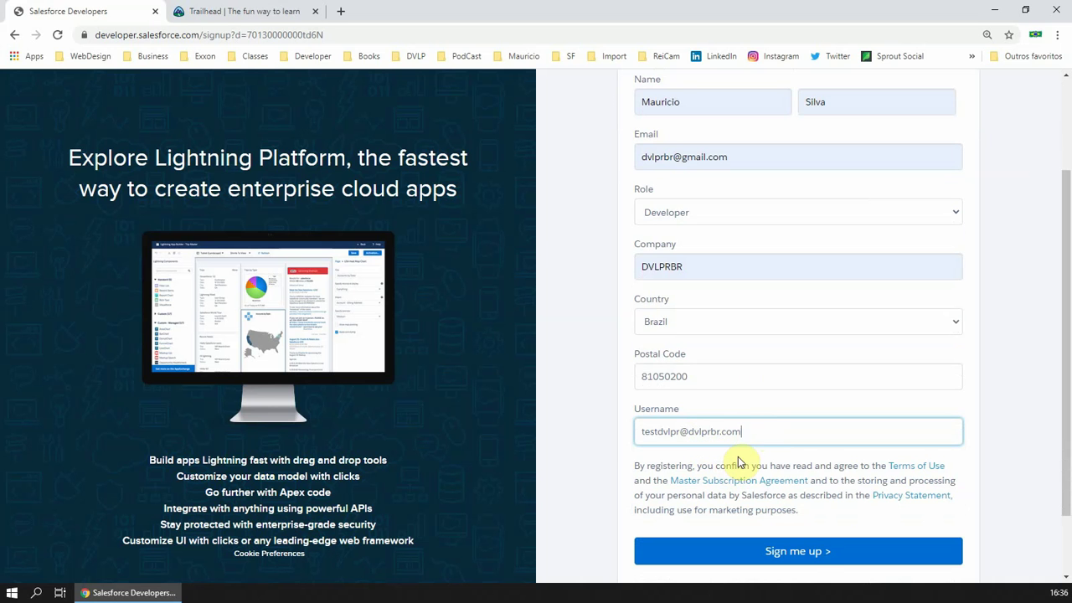
Submit the signup, then open the Salesforce verification e-mail in Gmail in a new tab
left_click(807, 554)
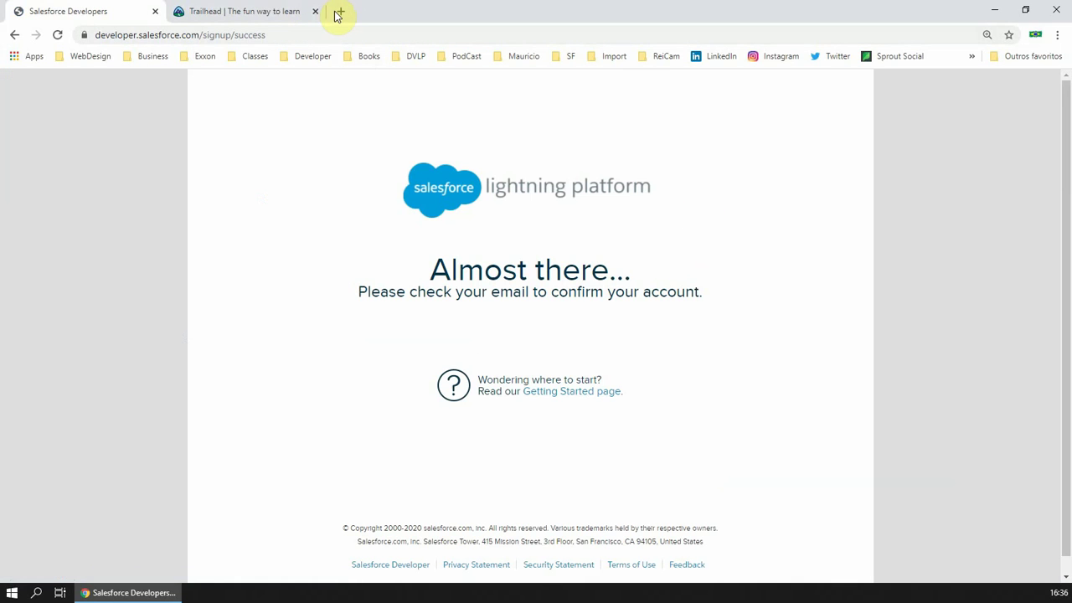
left_click(339, 12)
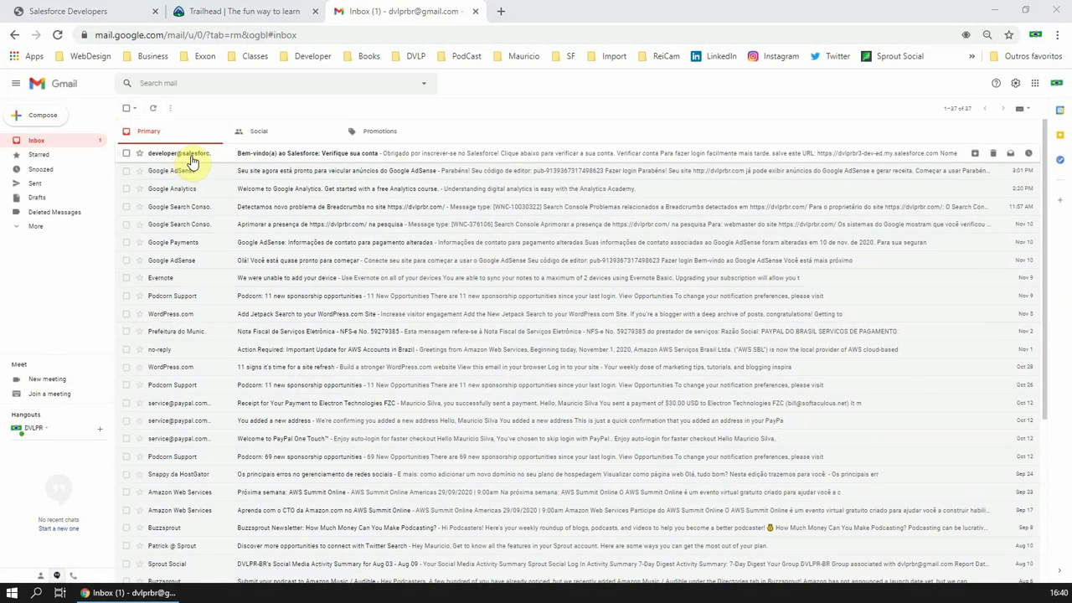
left_click(185, 155)
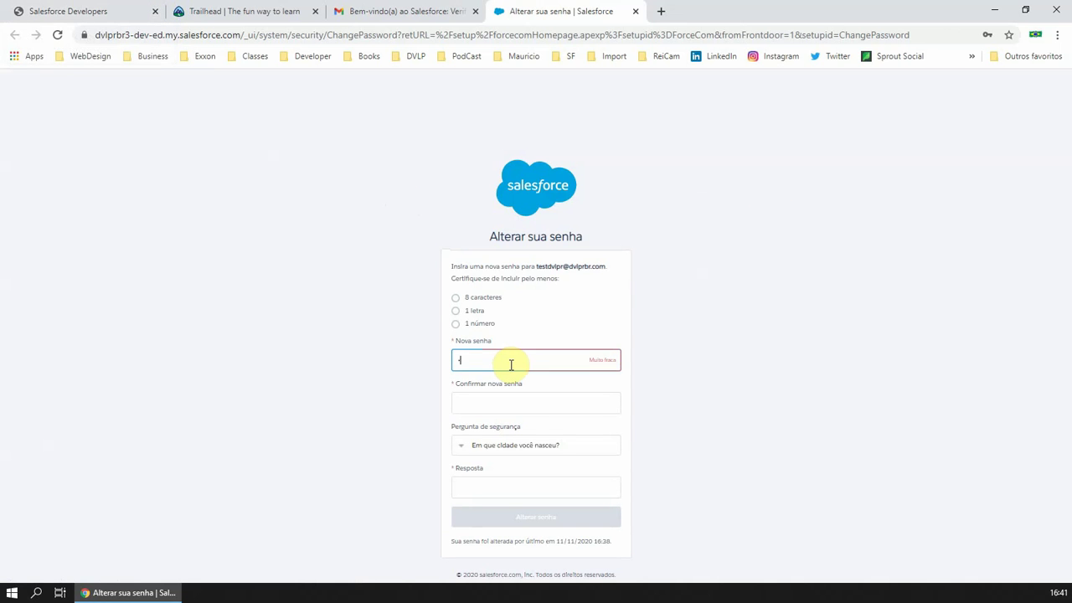
Enter the new account password and its confirmation
type("*")
key("Tab")
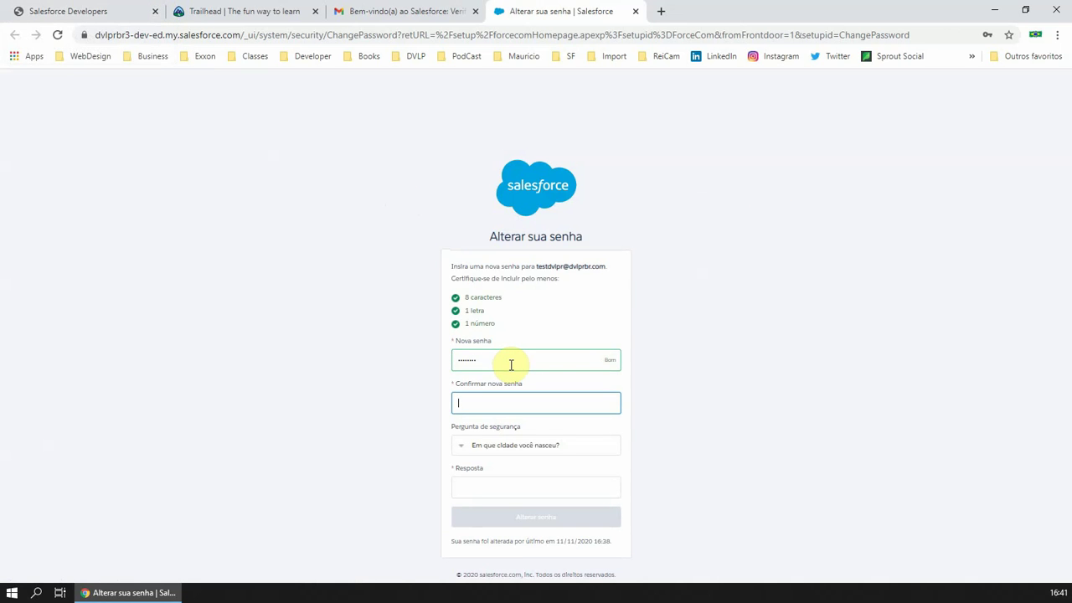
type("*********")
double_click(549, 366)
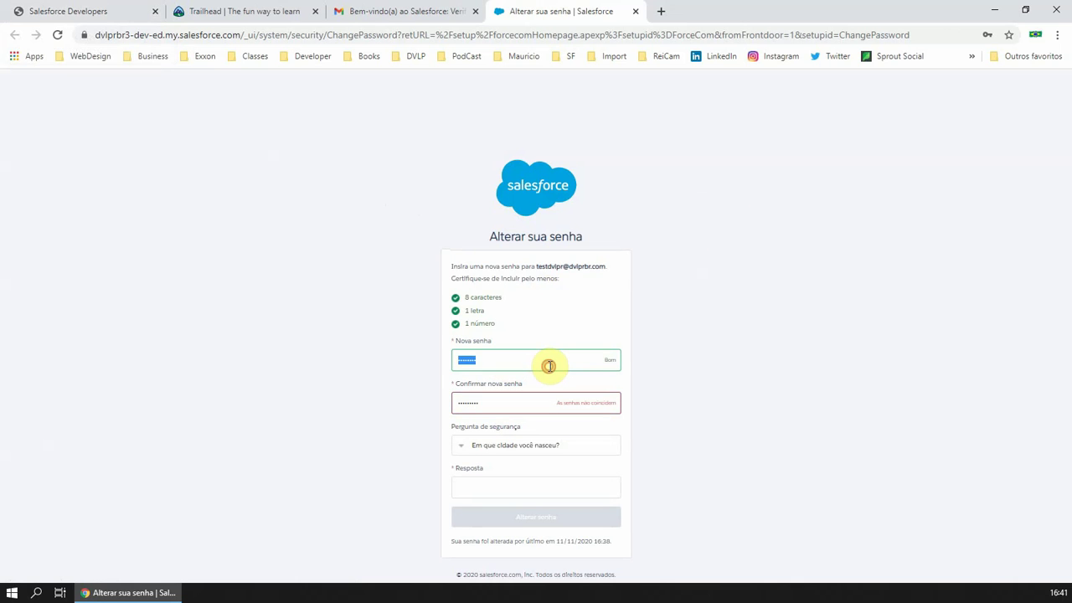
type("******")
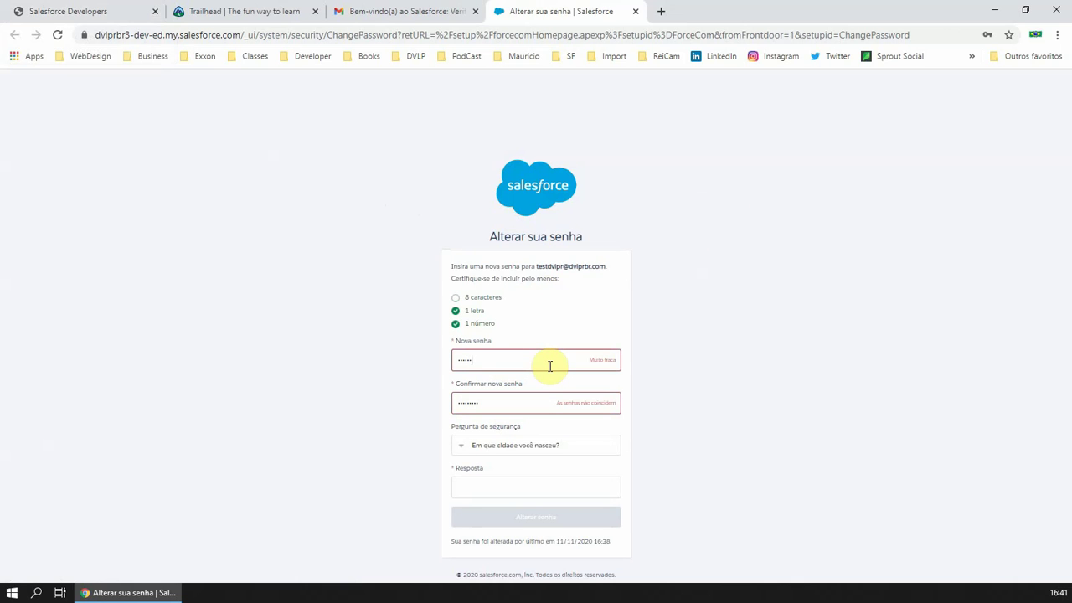
type("*****")
key("Tab")
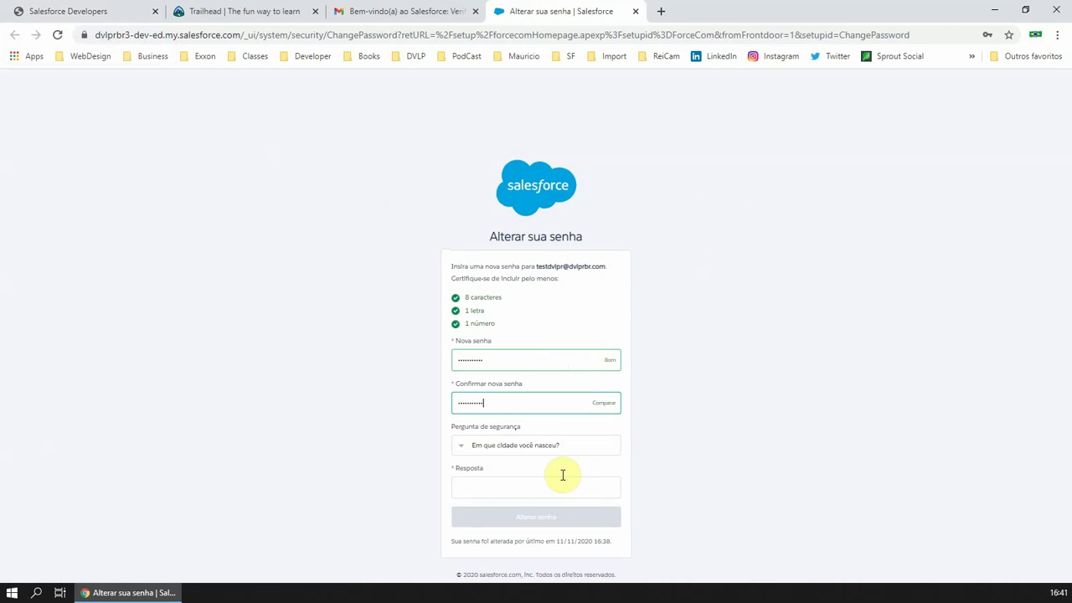
Choose the where-you-met-your-love security question, type its answer, and submit the password change
left_click(528, 445)
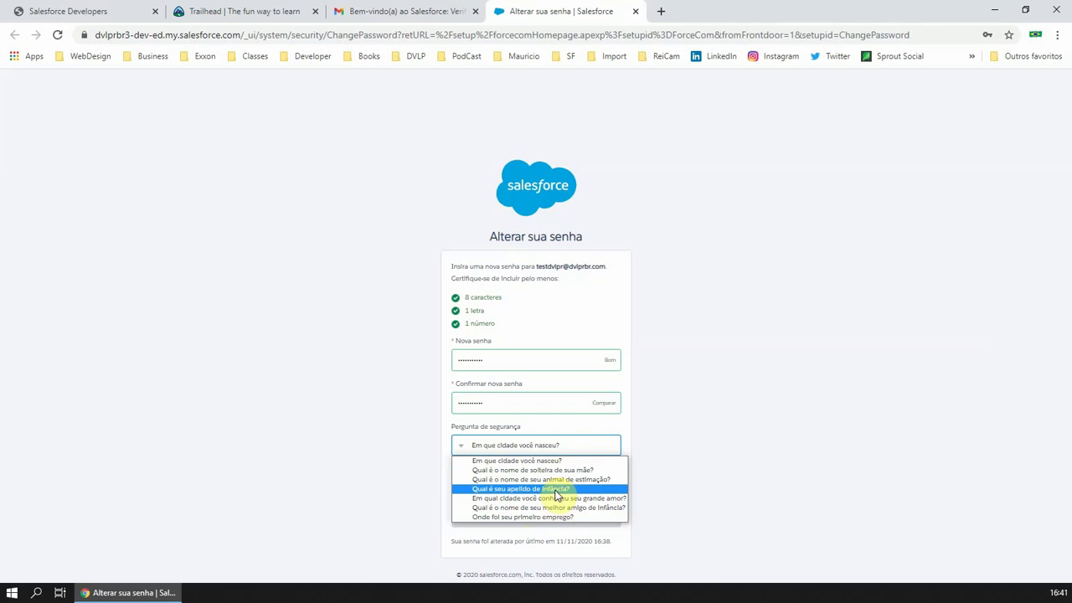
left_click(553, 498)
left_click(519, 487)
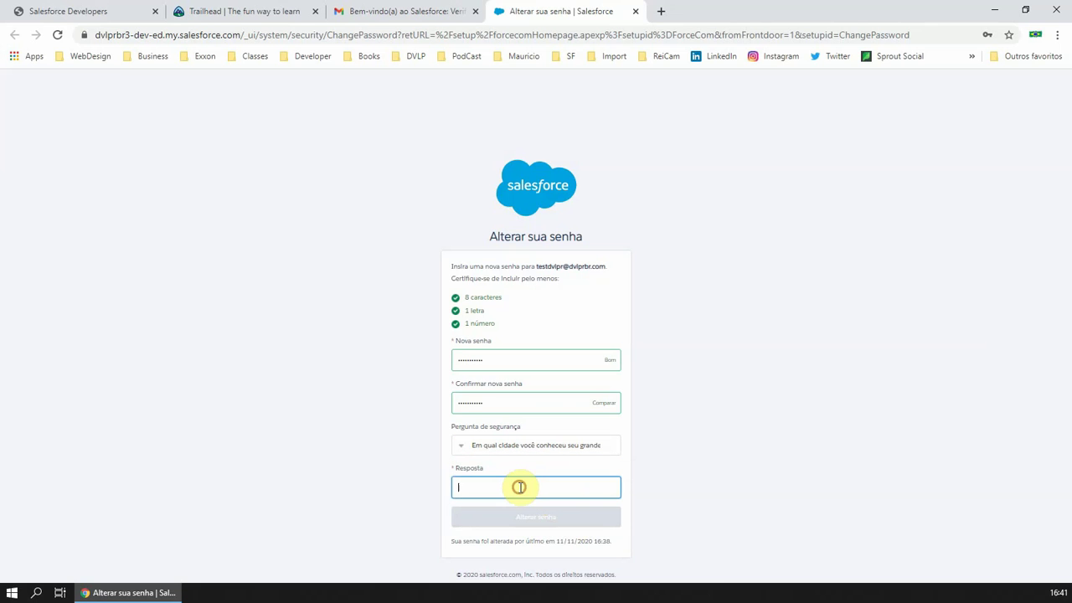
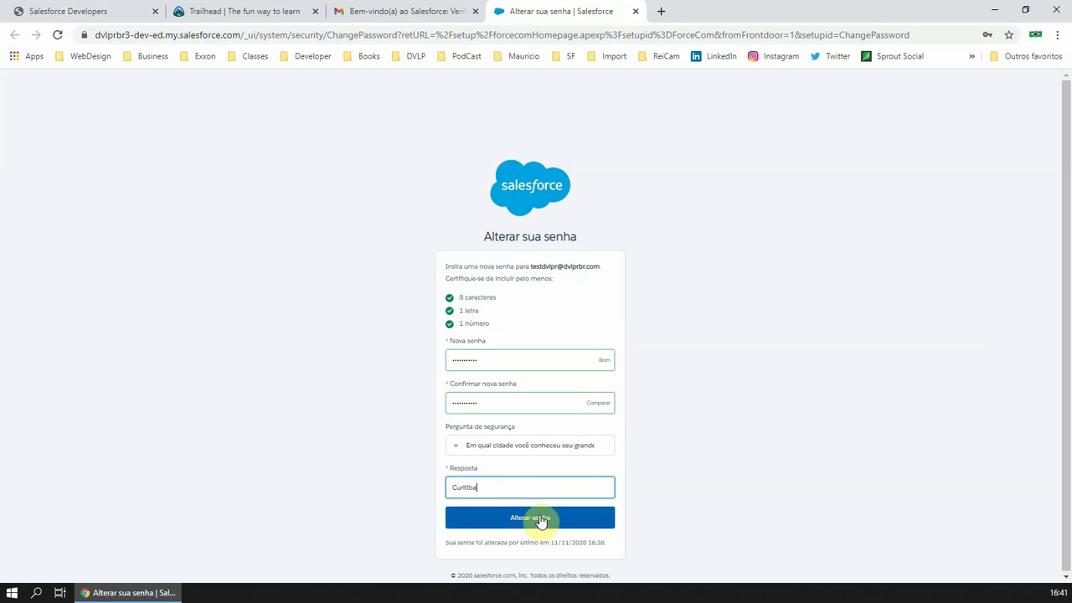
left_click(541, 519)
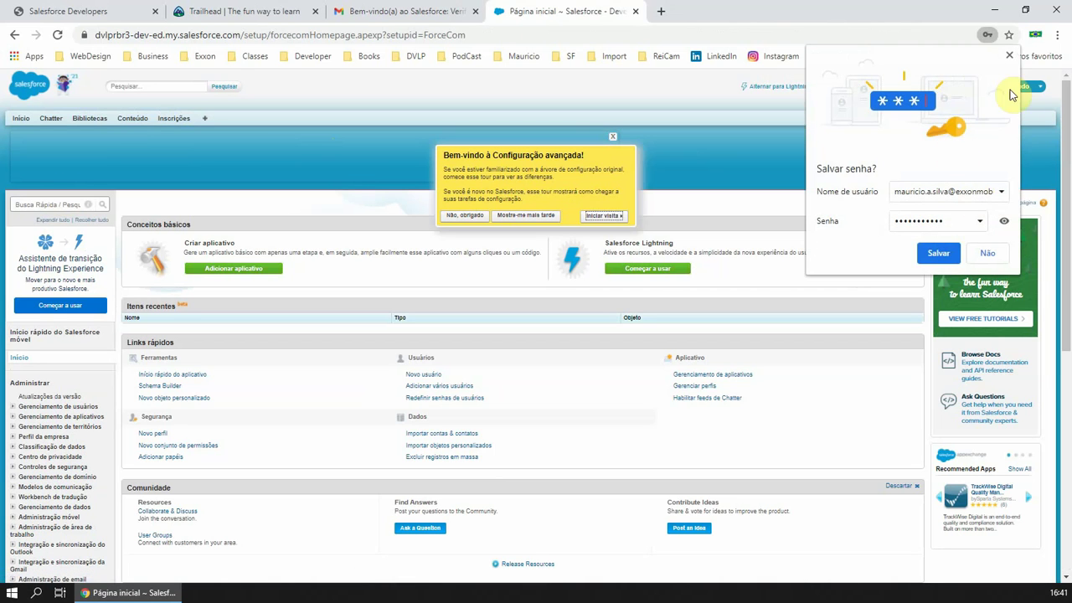
Dismiss the save-password and tour prompts, set Idioma to English in personal settings, save, and return Home
left_click(1010, 56)
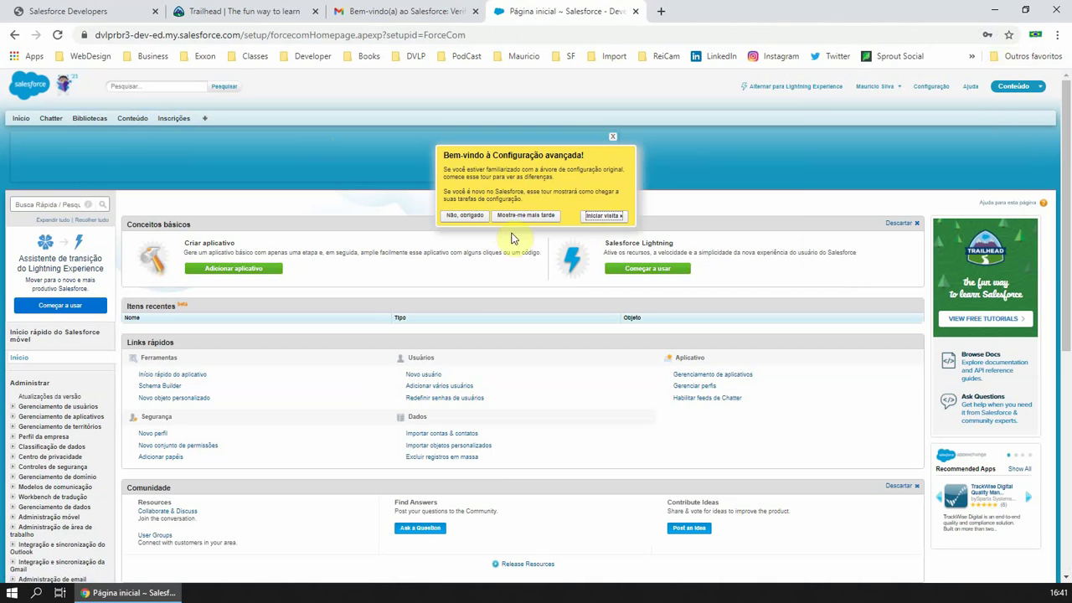
left_click(466, 216)
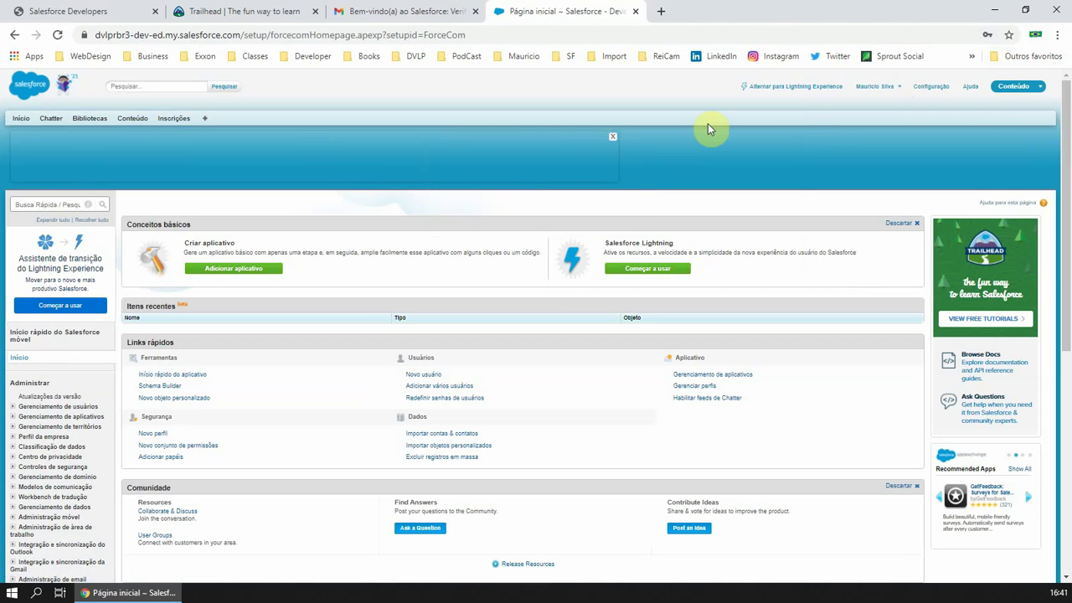
left_click(893, 87)
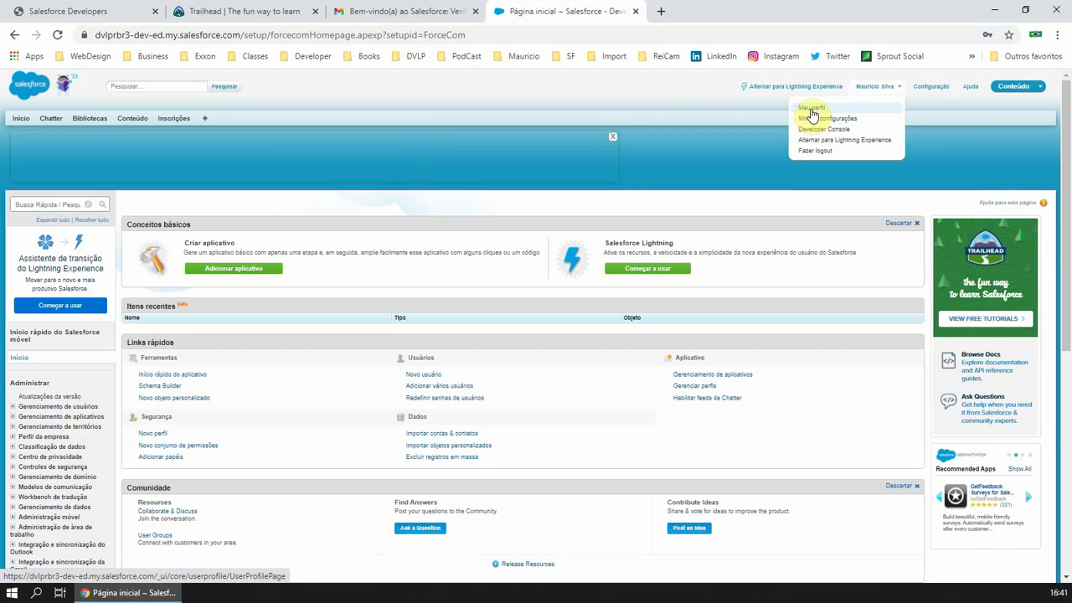
left_click(806, 124)
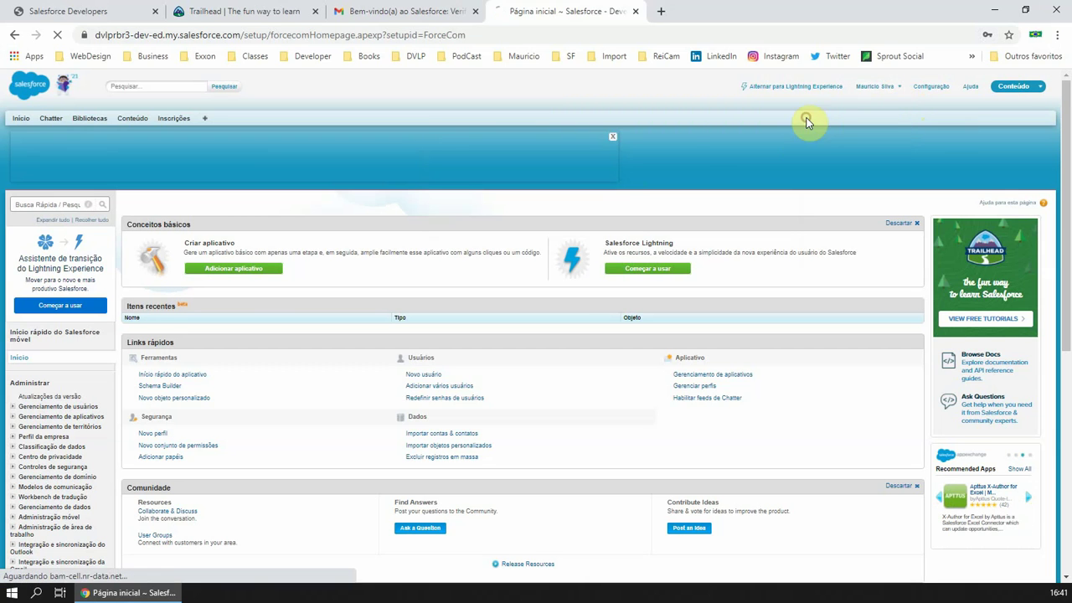
left_click(75, 264)
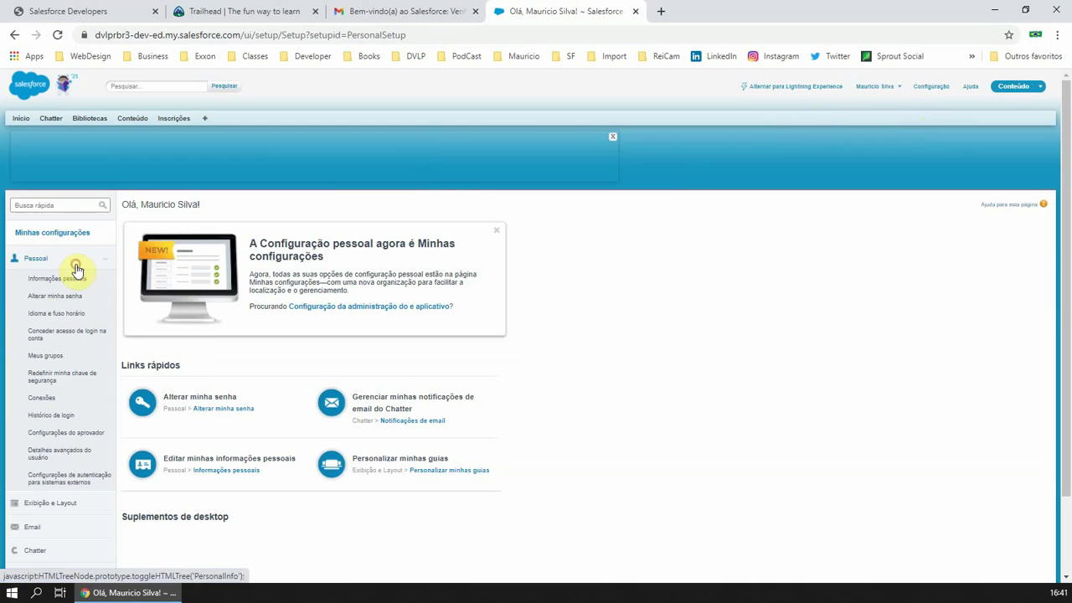
left_click(63, 321)
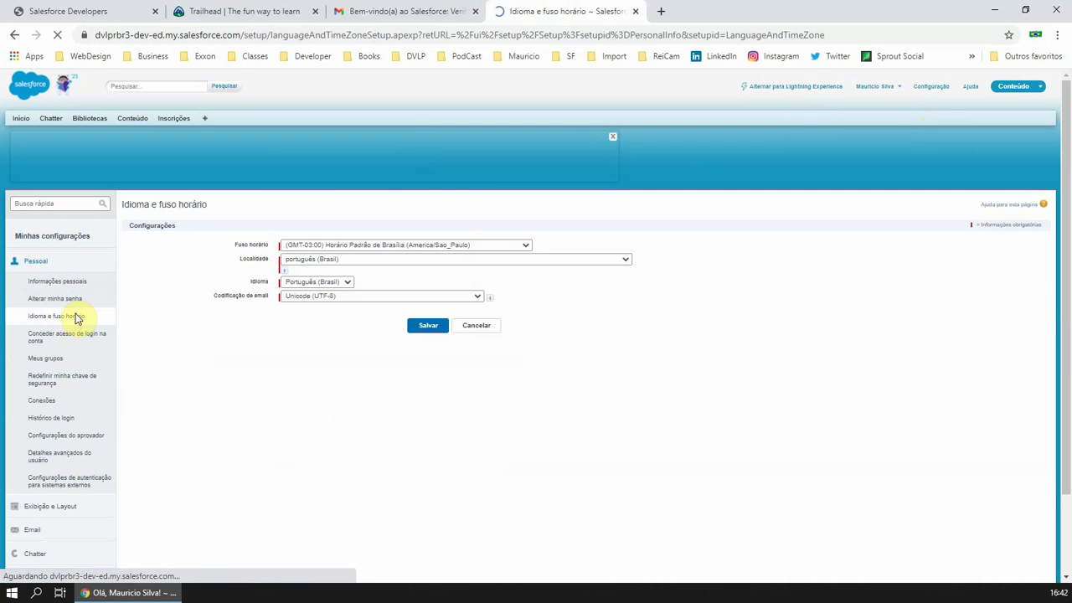
left_click(340, 282)
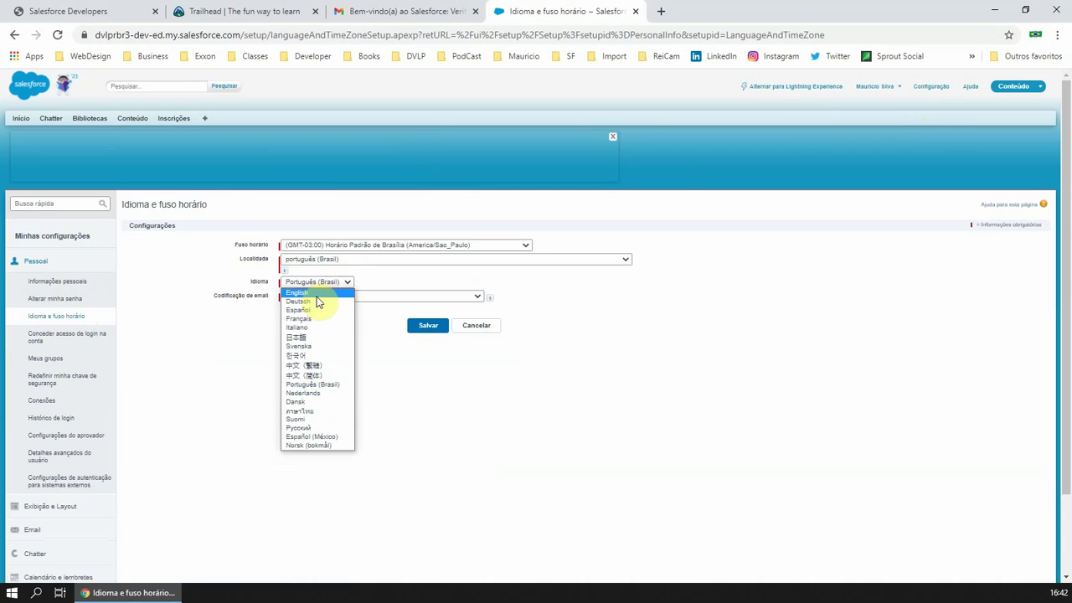
left_click(318, 300)
left_click(427, 325)
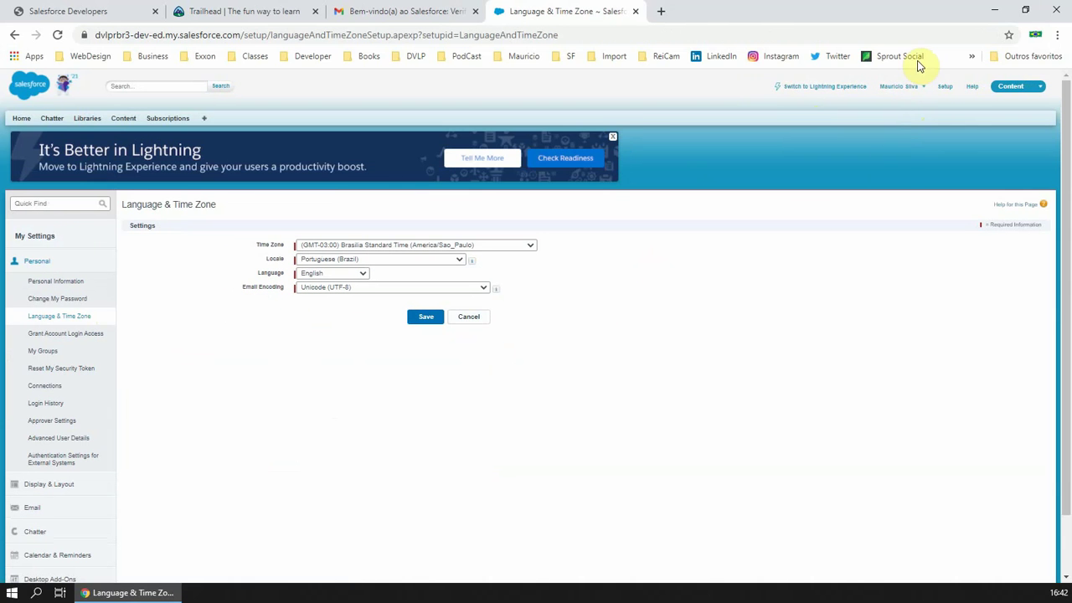
left_click(21, 118)
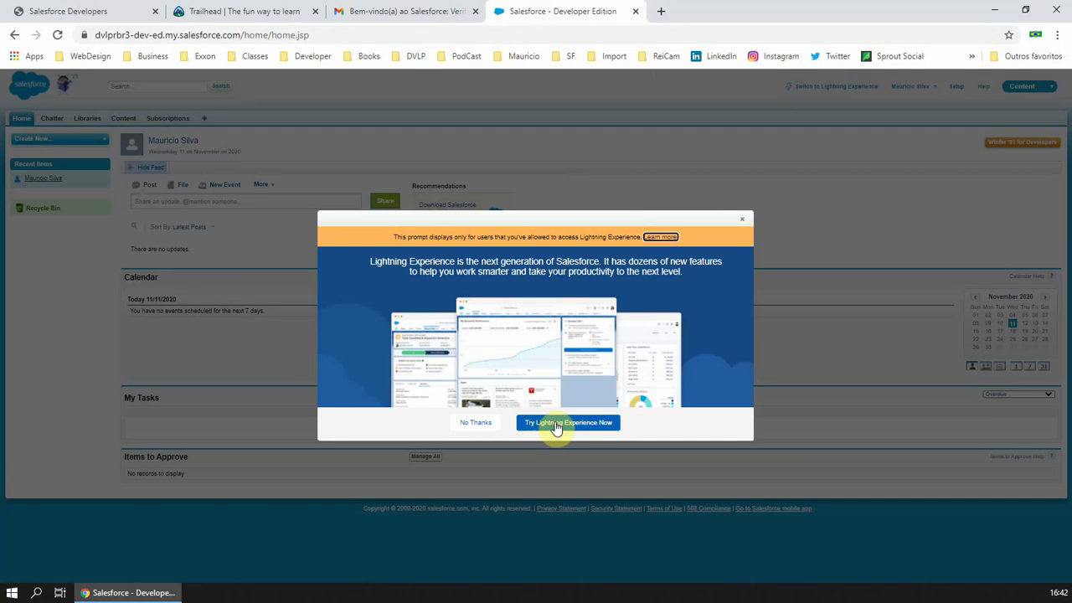
Switch to Lightning Experience, decline notifications, and close the Lightning welcome window
left_click(557, 423)
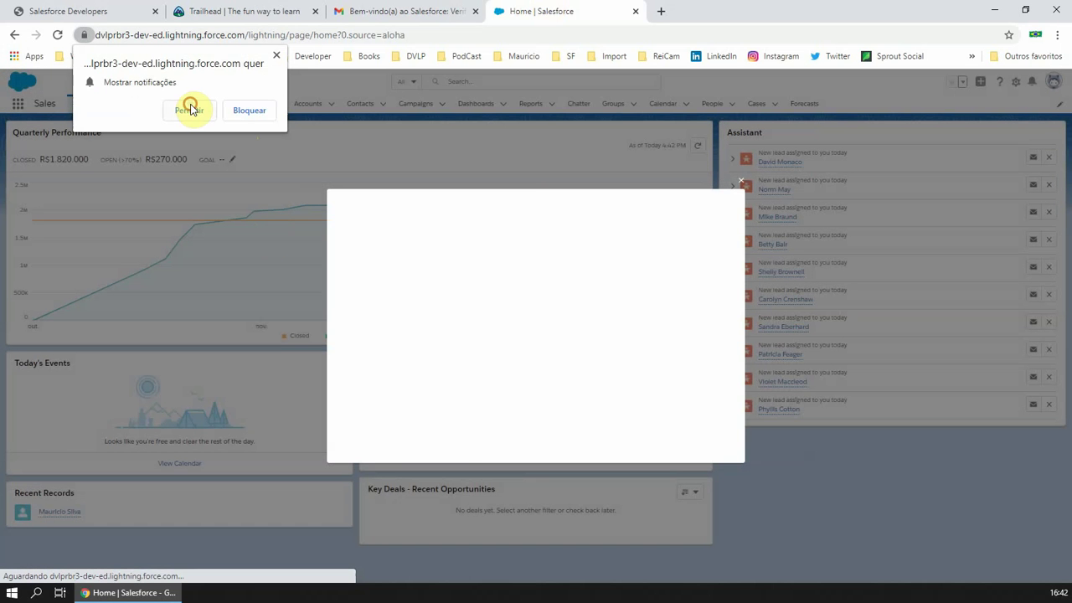
left_click(191, 109)
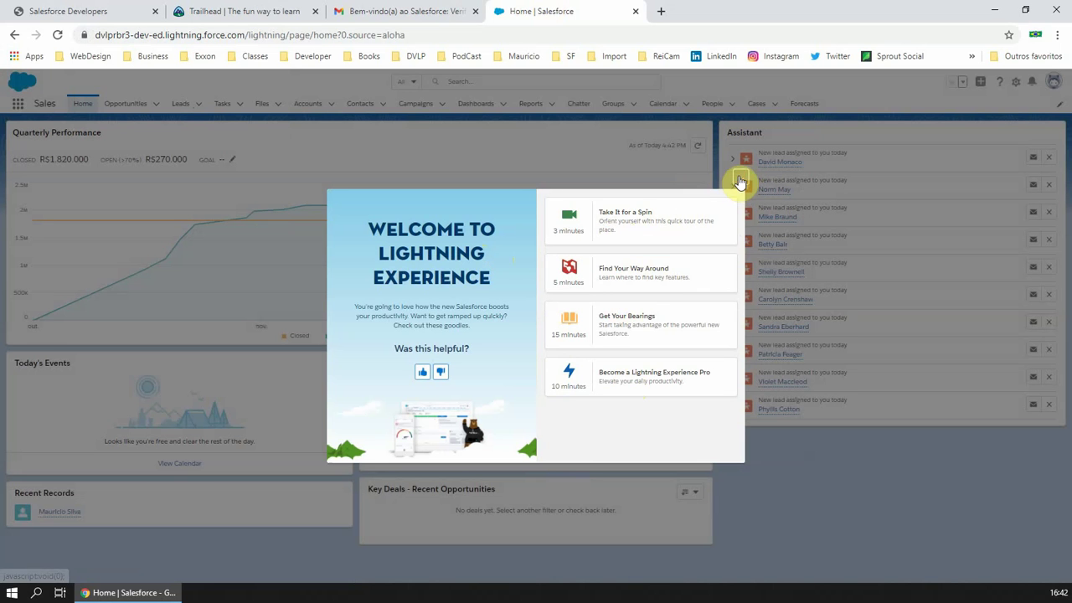
left_click(740, 181)
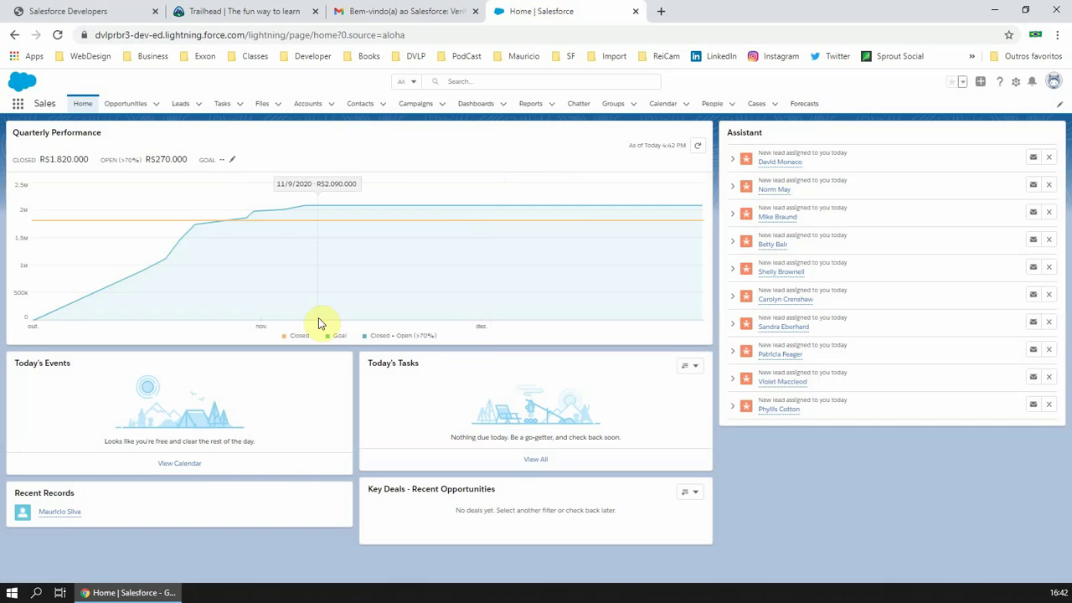